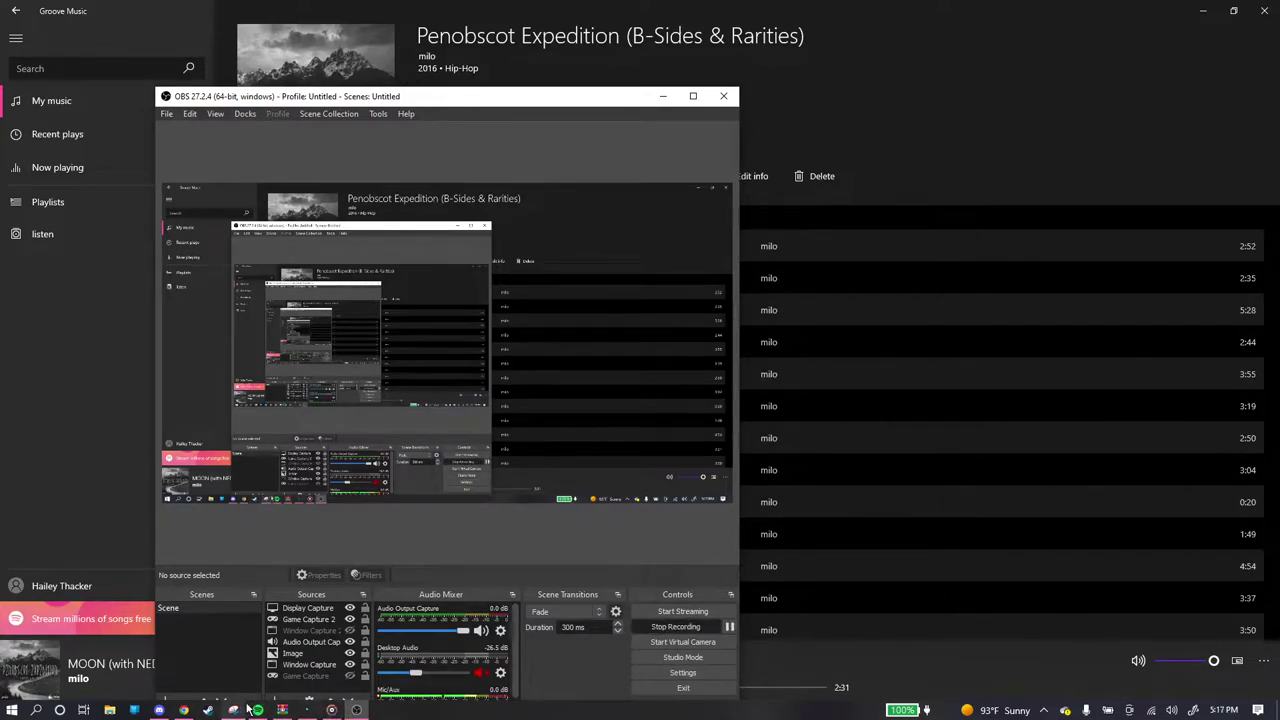
Step: Quit the current run from the Paused menu, confirming despite losing level progress
key("alt+Tab")
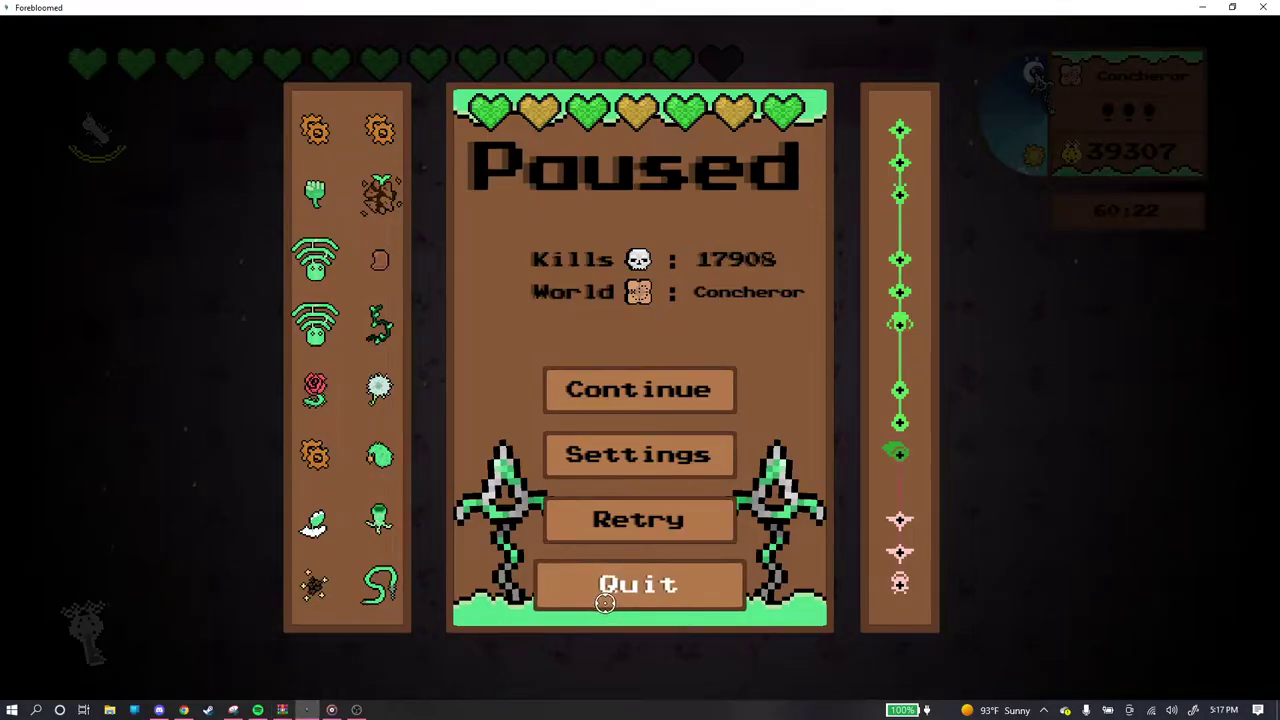
left_click(605, 600)
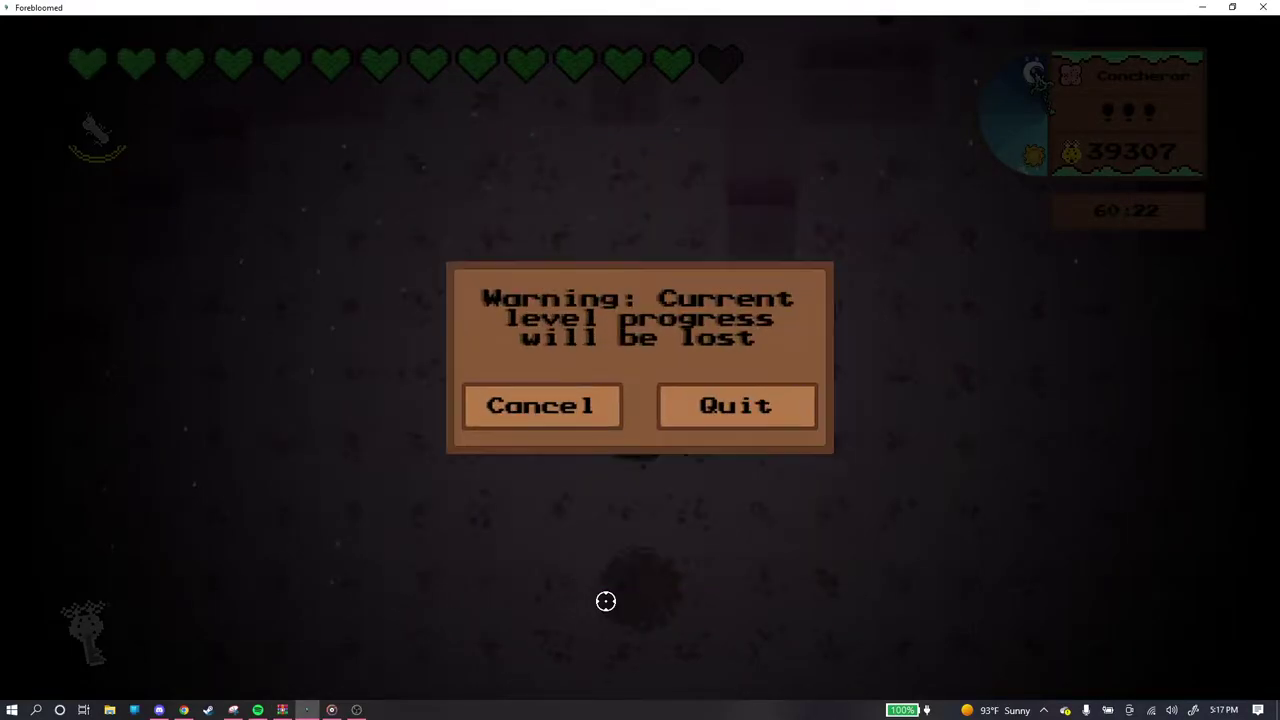
left_click(733, 420)
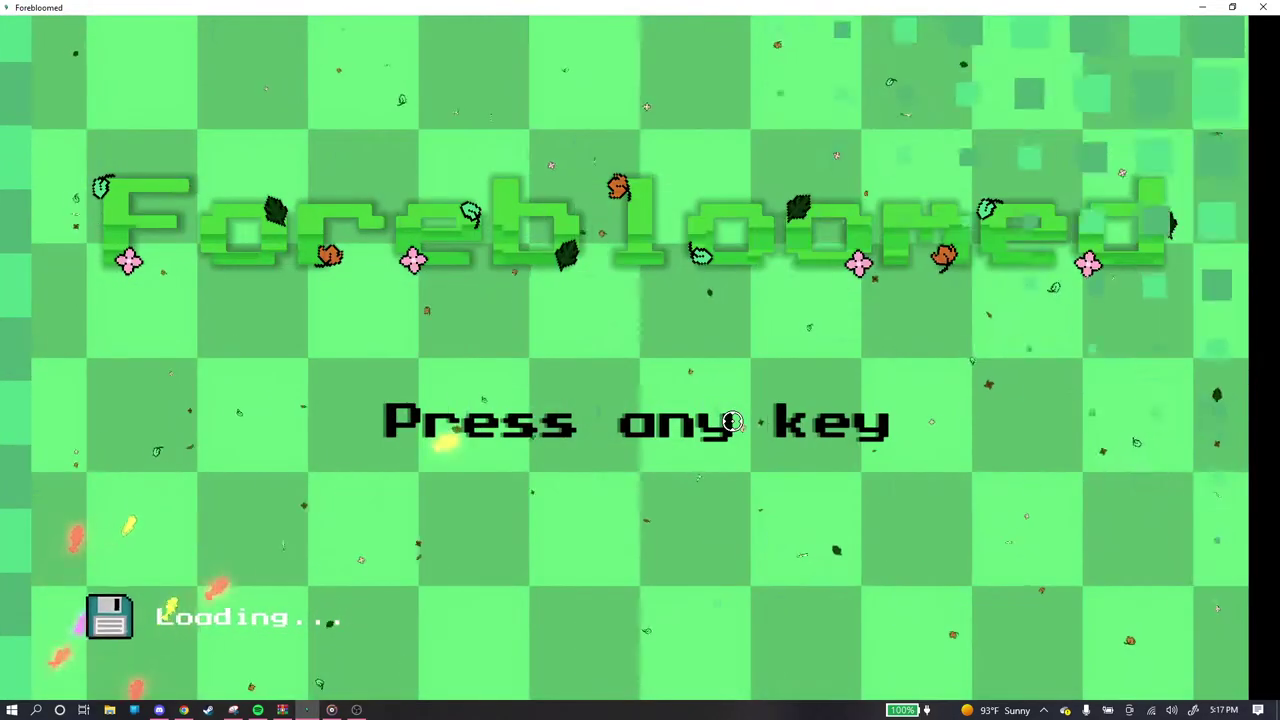
Step: Dismiss the title screen with Space to reach the main menu
key("space")
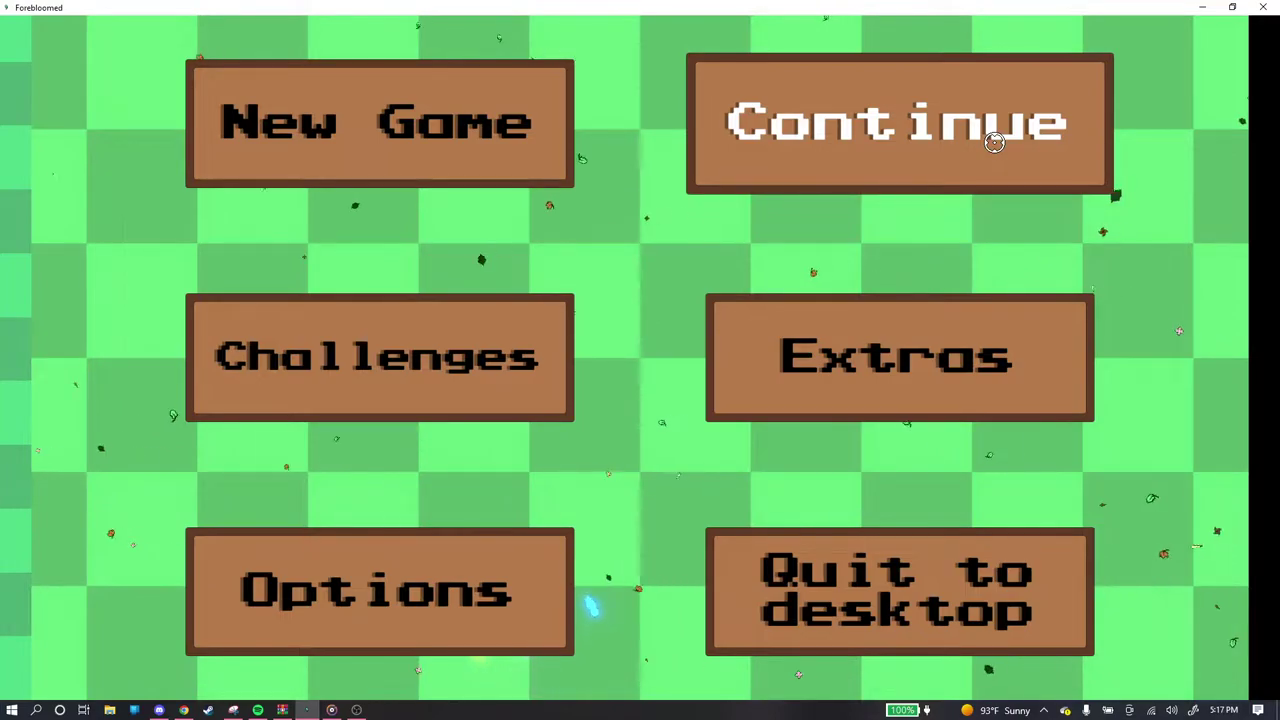
Step: Continue the saved run until a Passion Flower fully heals the hero, then pause and switch to OBS
left_click(994, 140)
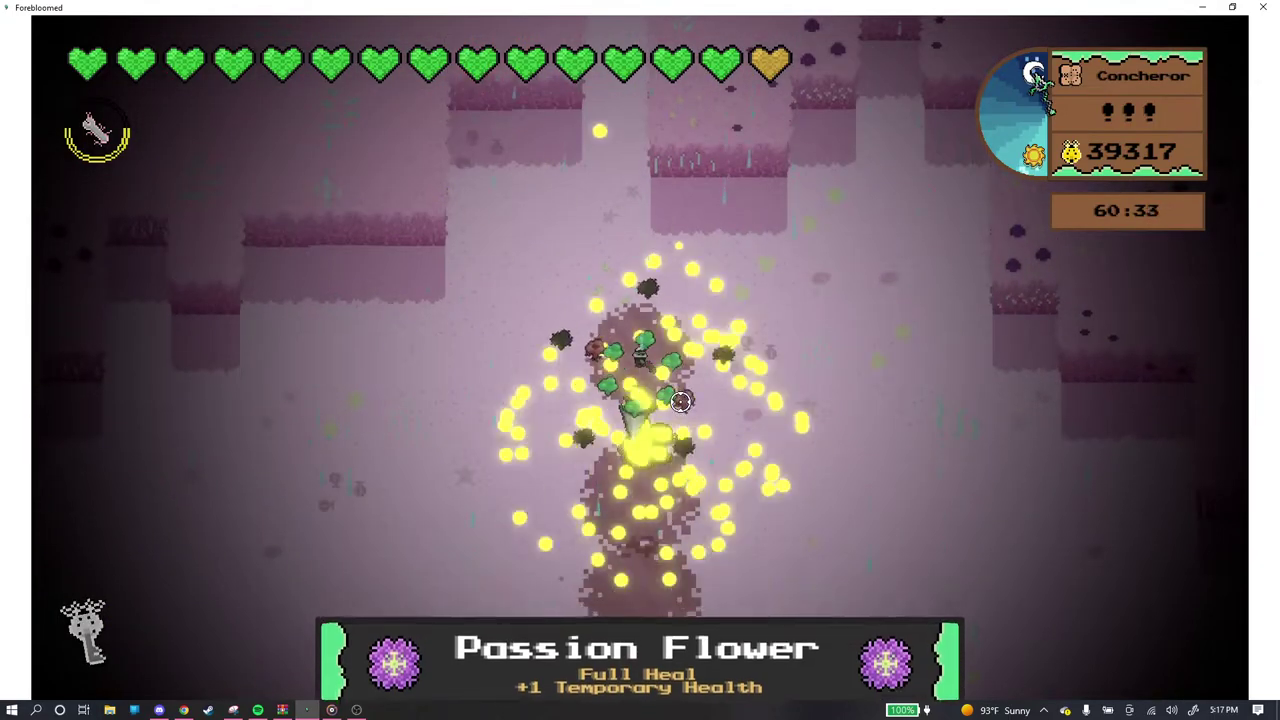
key("Escape")
key("alt+Tab")
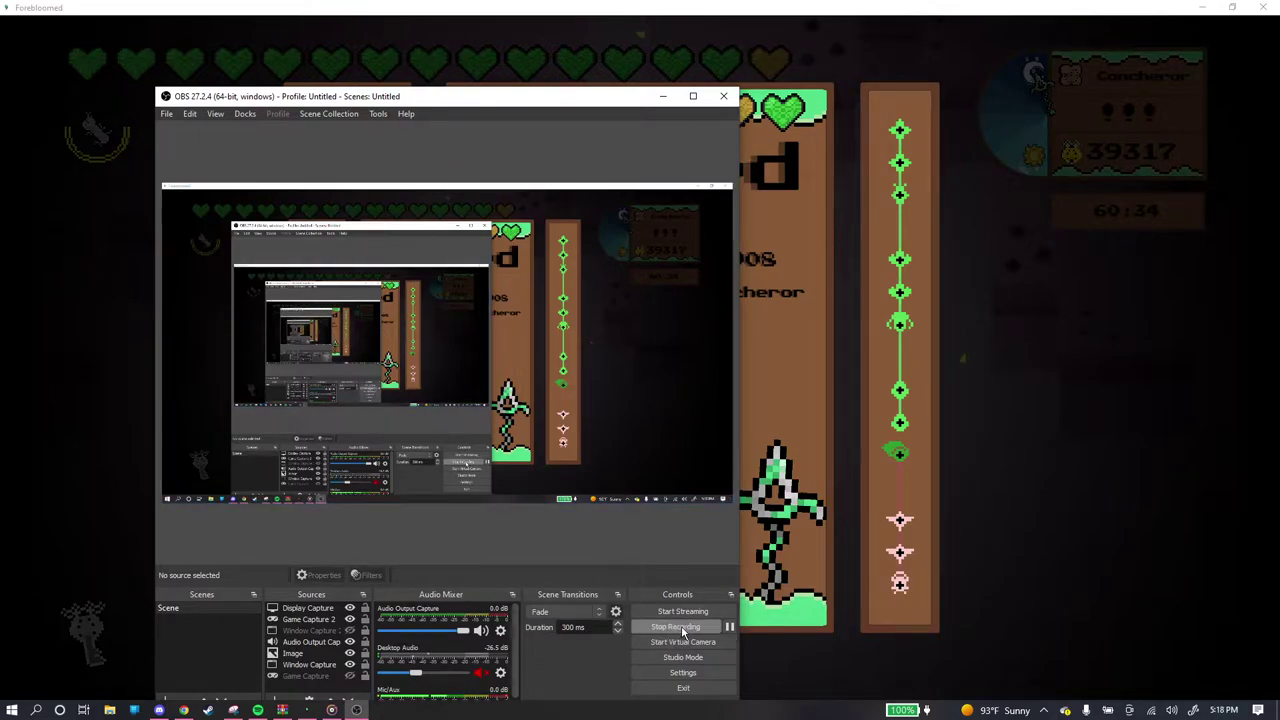
Step: Move the OBS Studio window to the right side of the screen, then nudge it slightly up-left
mouse_move(563, 101)
left_mouse_down()
mouse_move(908, 87)
mouse_move(871, 82)
left_mouse_up()
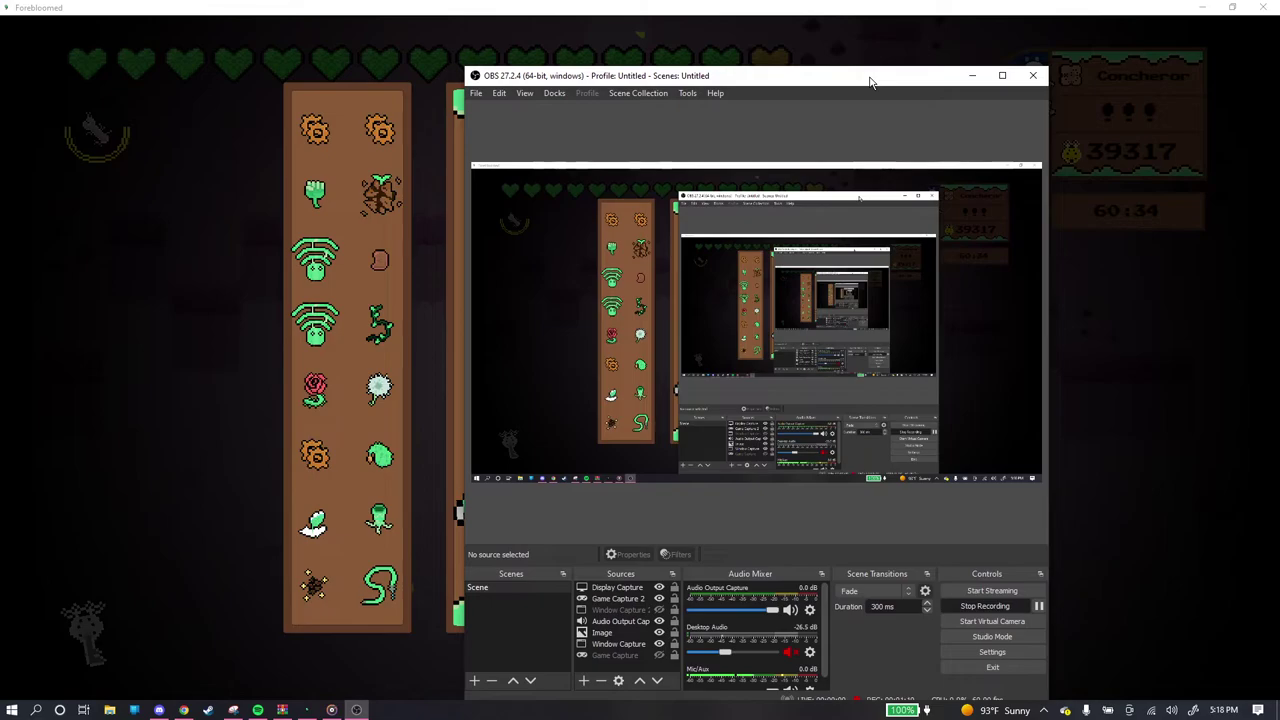
left_click_drag(871, 82, 866, 77)
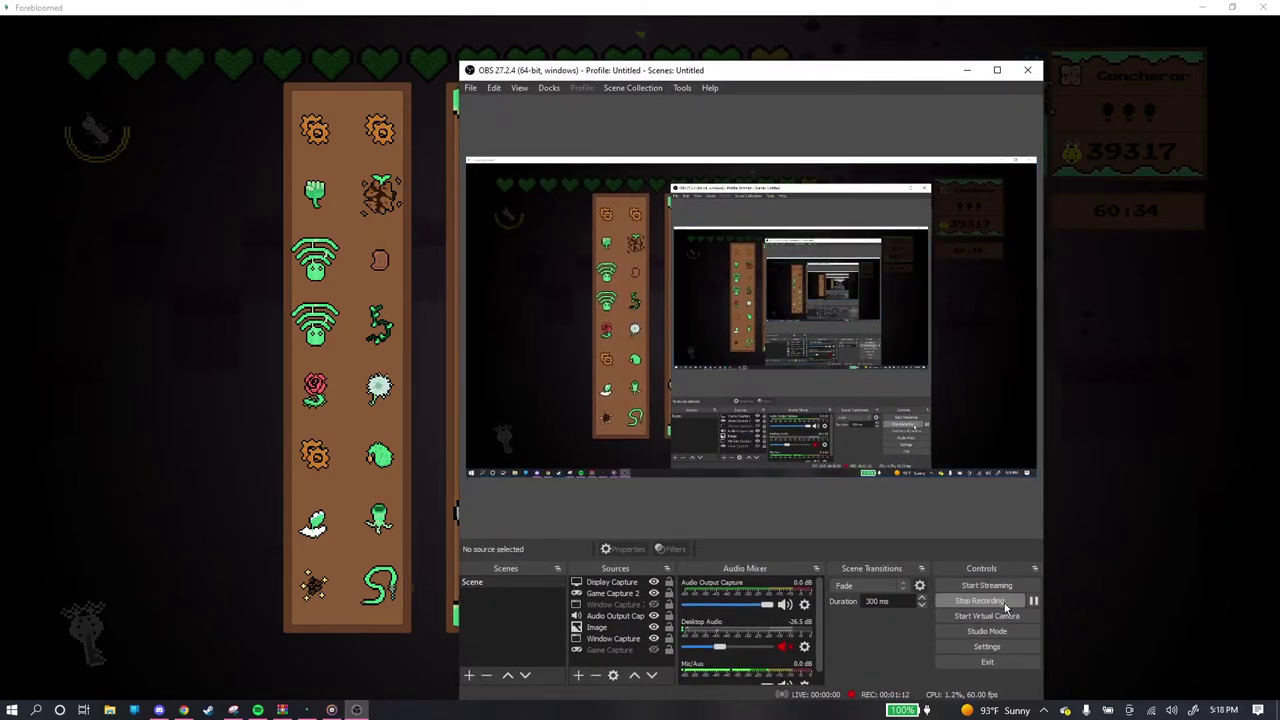